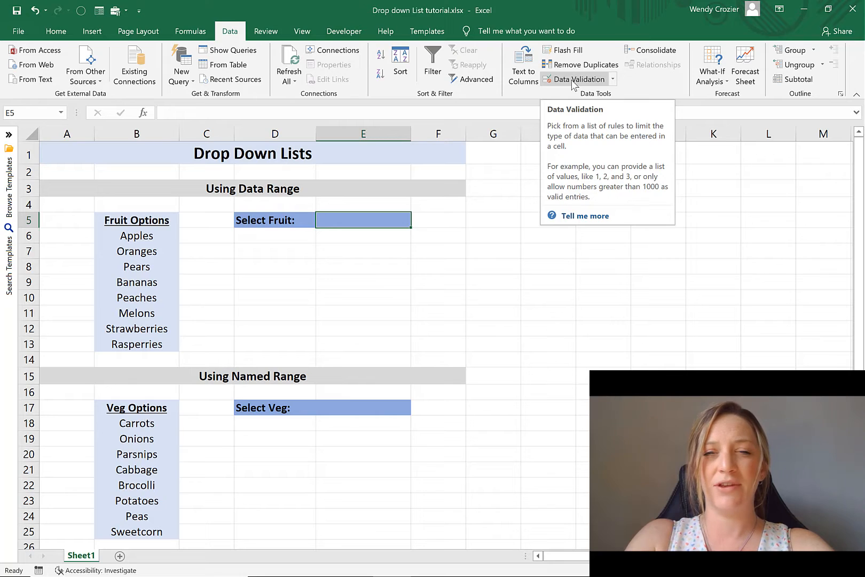
Step: Add List data validation to the Select Fruit cell E5, using the fruit names in =$B$6:$B$13 as the source
{"action": "left_click", "coordinate": [573, 80]}
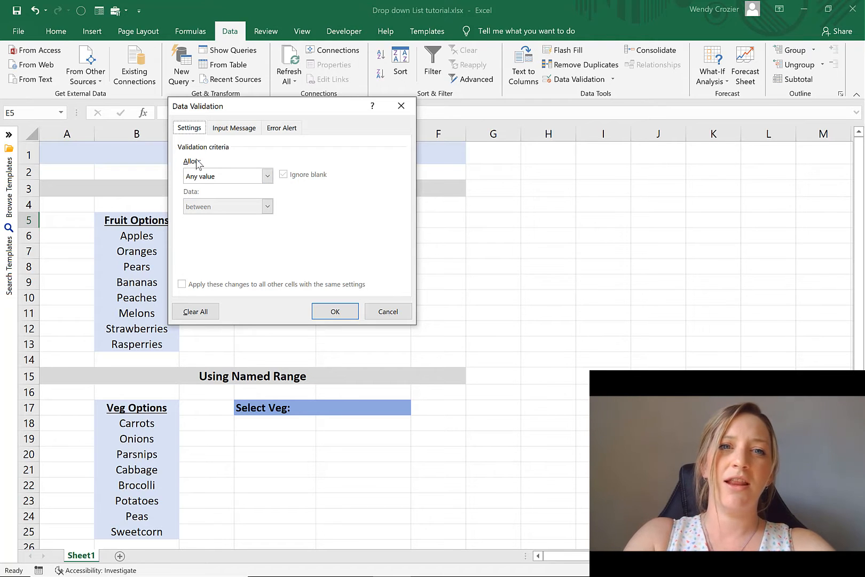
{"action": "left_click", "coordinate": [267, 176]}
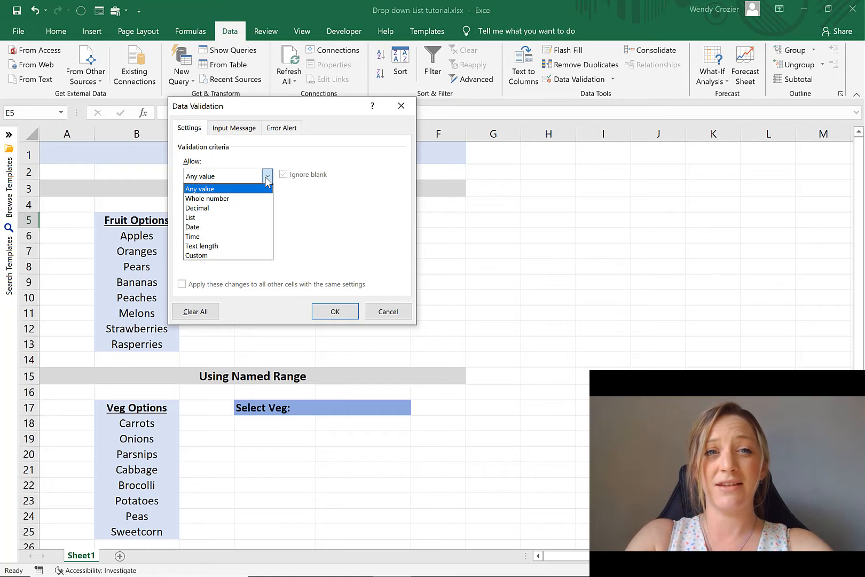
{"action": "left_click", "coordinate": [202, 216]}
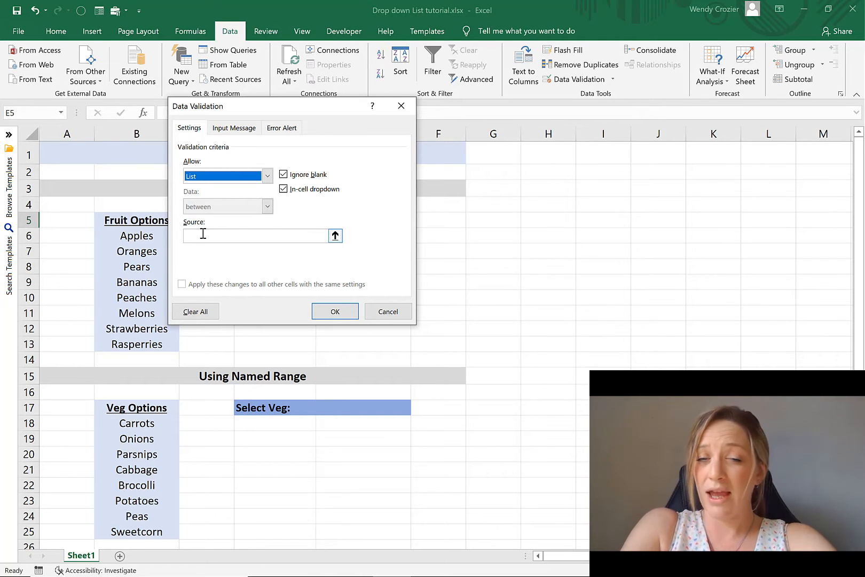
{"action": "left_click", "coordinate": [334, 236]}
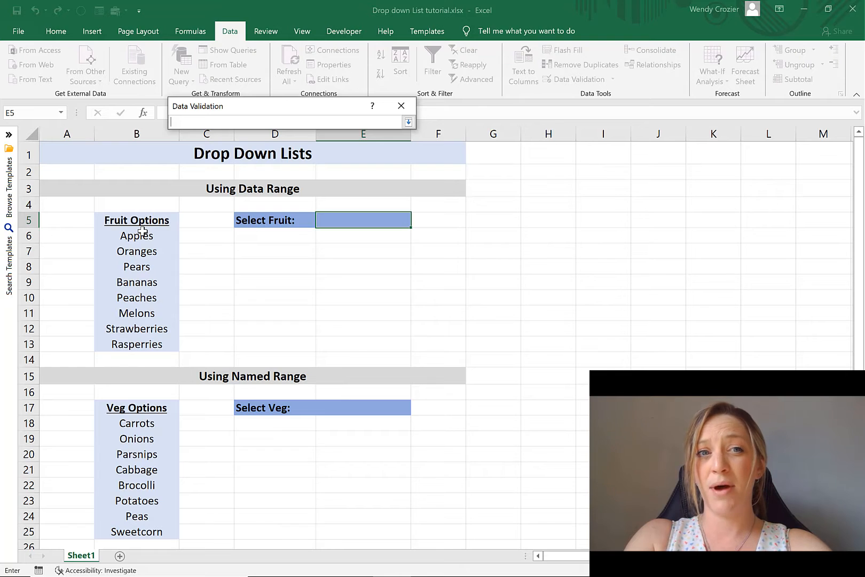
{"action": "left_click_drag", "start_coordinate": [142, 231], "coordinate": [136, 345]}
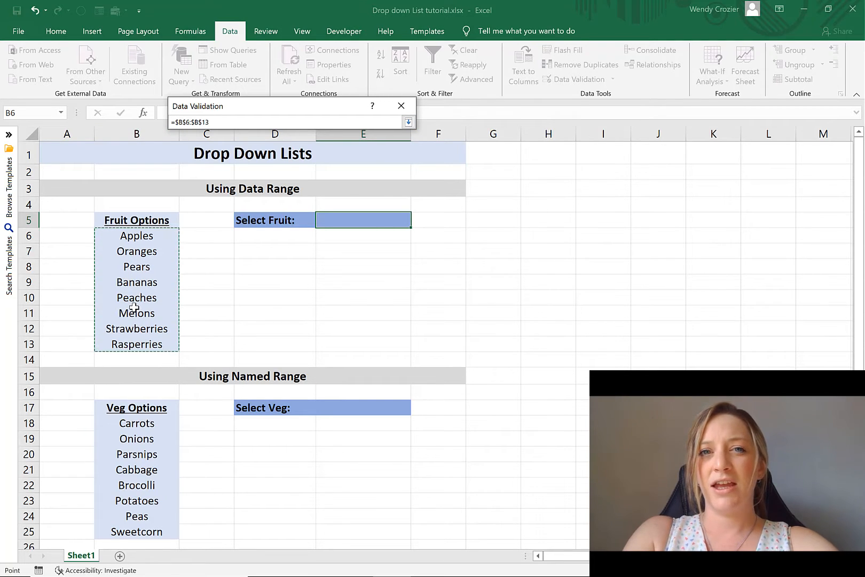
{"action": "left_click", "coordinate": [409, 123]}
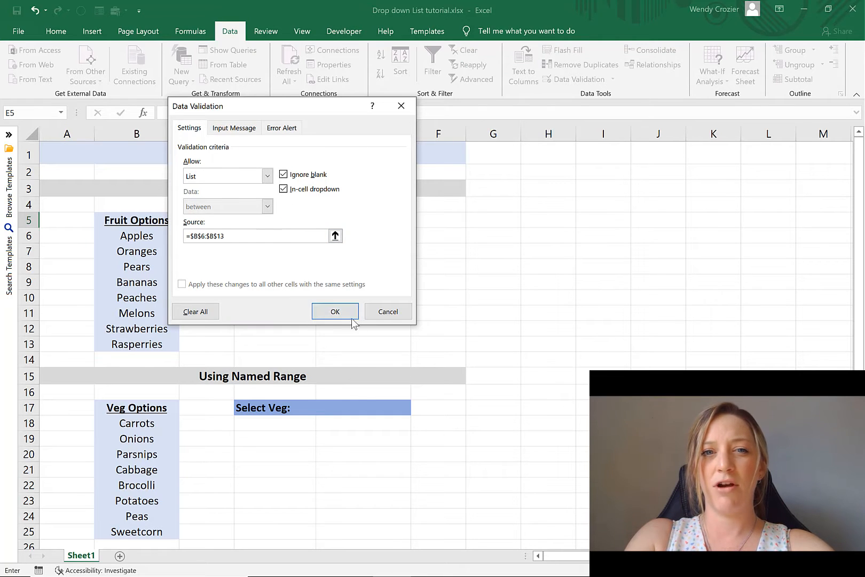
{"action": "left_click", "coordinate": [335, 311]}
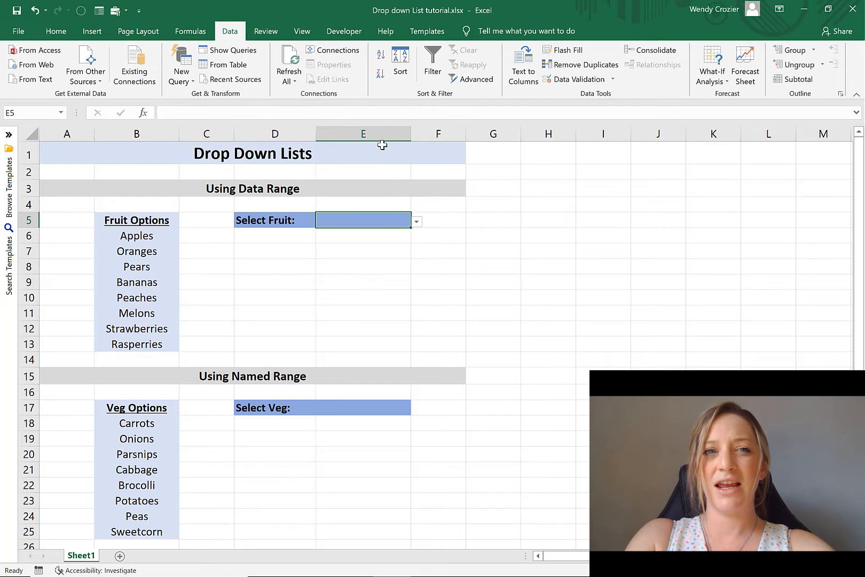
Step: Try the drop-down list in E5 by choosing Peaches and then changing the choice to Pears
{"action": "left_click", "coordinate": [419, 224]}
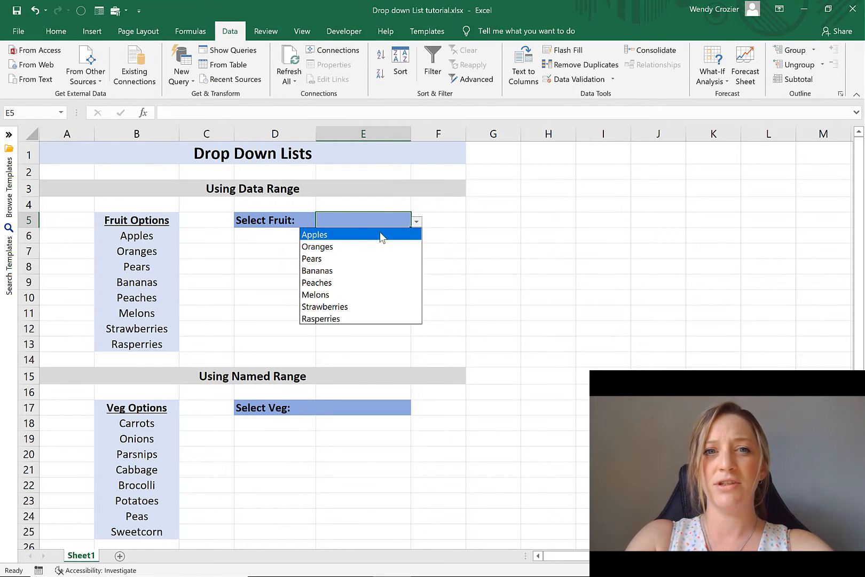
{"action": "left_click", "coordinate": [334, 283]}
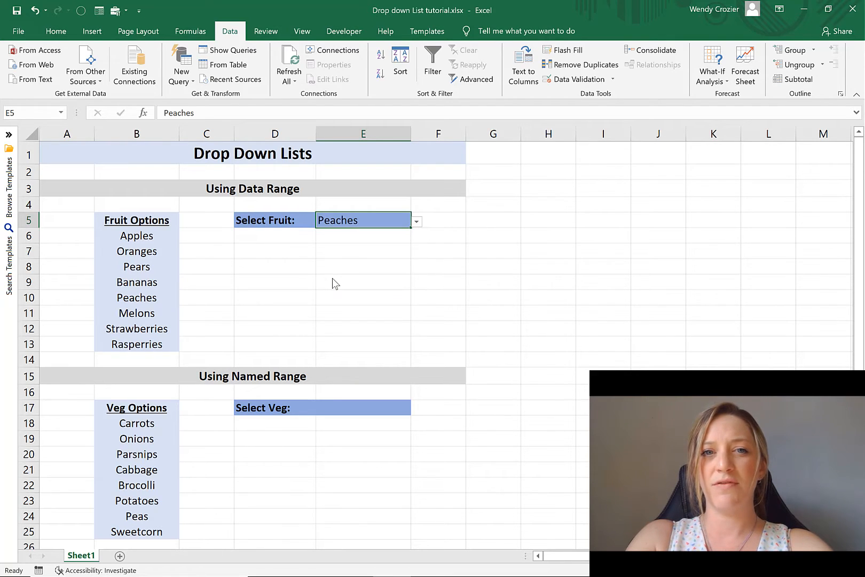
{"action": "left_click", "coordinate": [437, 219]}
{"action": "left_click", "coordinate": [400, 219]}
{"action": "left_click", "coordinate": [416, 221]}
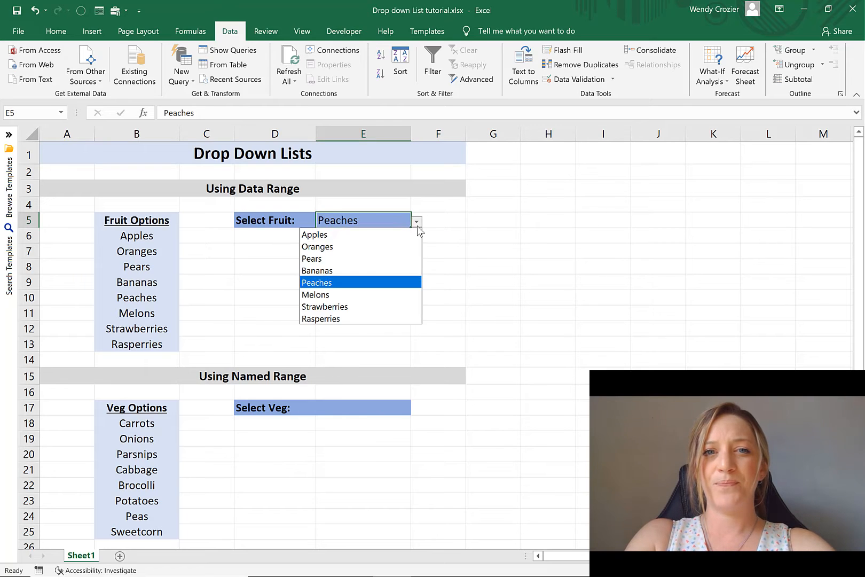
{"action": "left_click", "coordinate": [374, 258]}
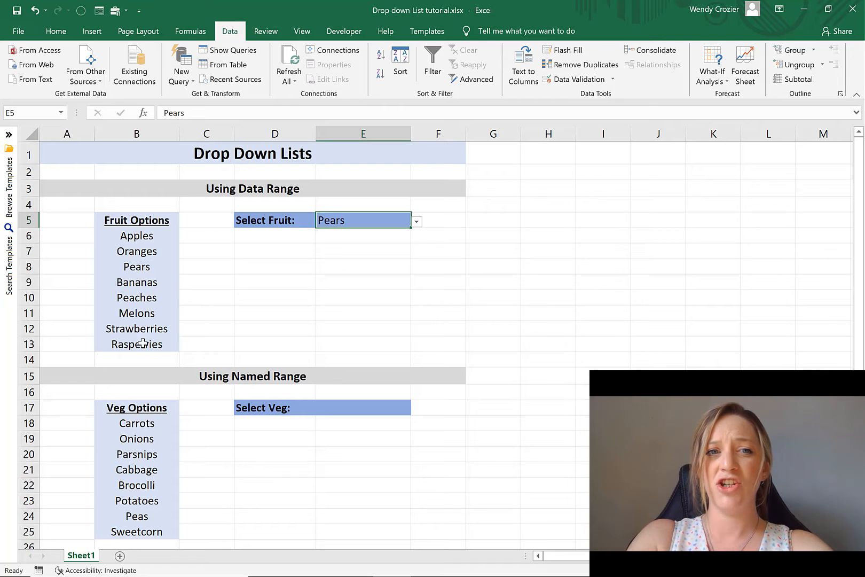
Step: Replace the fruit option in B8 with xxxx and check the options offered by the E5 drop-down list
{"action": "left_click", "coordinate": [123, 268]}
{"action": "type", "text": "xxxx"}
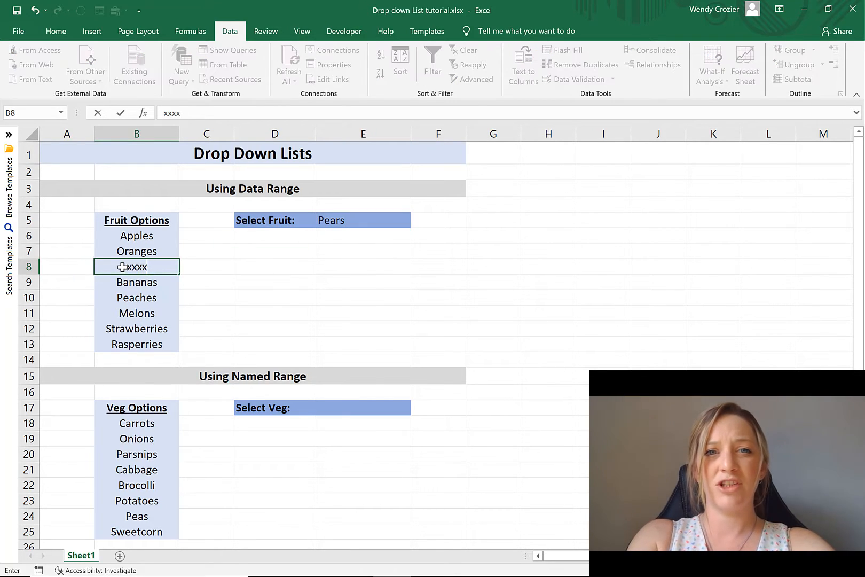
{"action": "key", "text": "Return"}
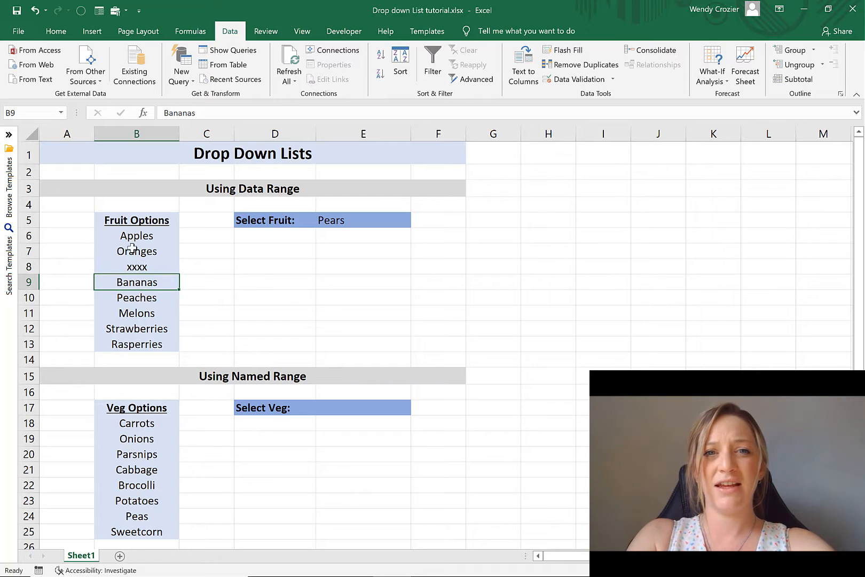
{"action": "left_click", "coordinate": [395, 219]}
{"action": "left_click", "coordinate": [417, 222]}
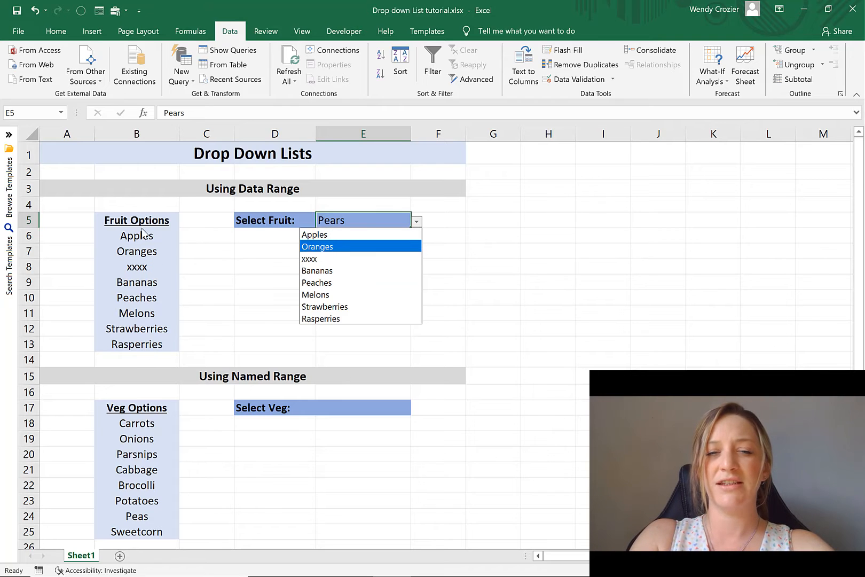
{"action": "left_click", "coordinate": [160, 270]}
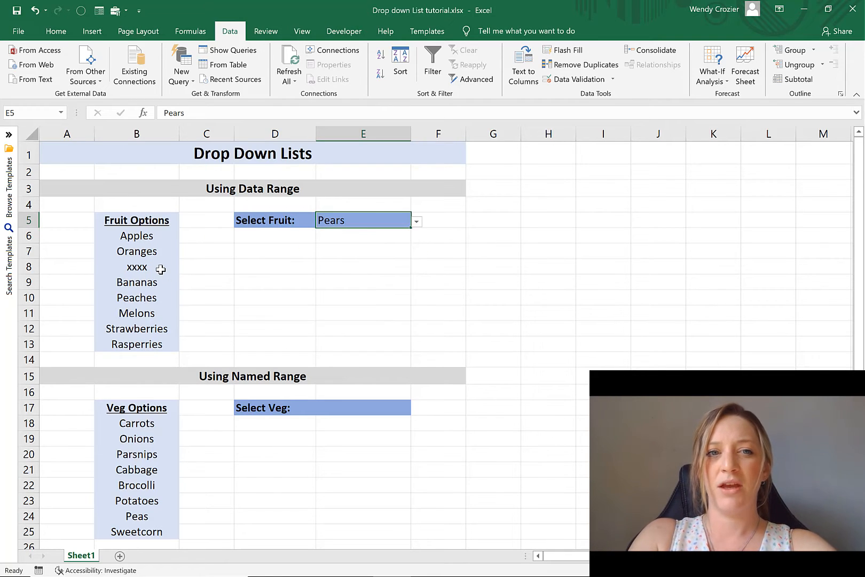
Step: Restore the fruit option in B8 to Pears and check the E5 drop-down list again
{"action": "left_click", "coordinate": [160, 269]}
{"action": "type", "text": "Pears"}
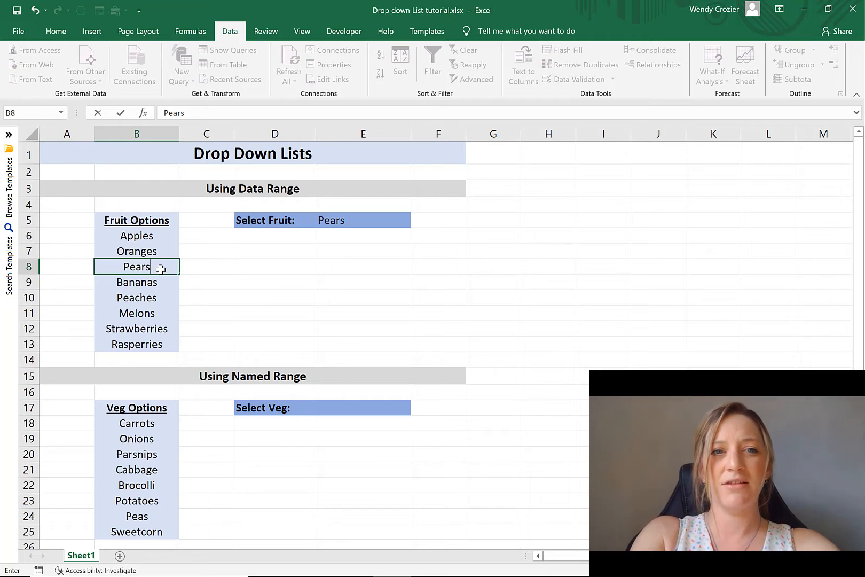
{"action": "key", "text": "Return"}
{"action": "left_click", "coordinate": [378, 221]}
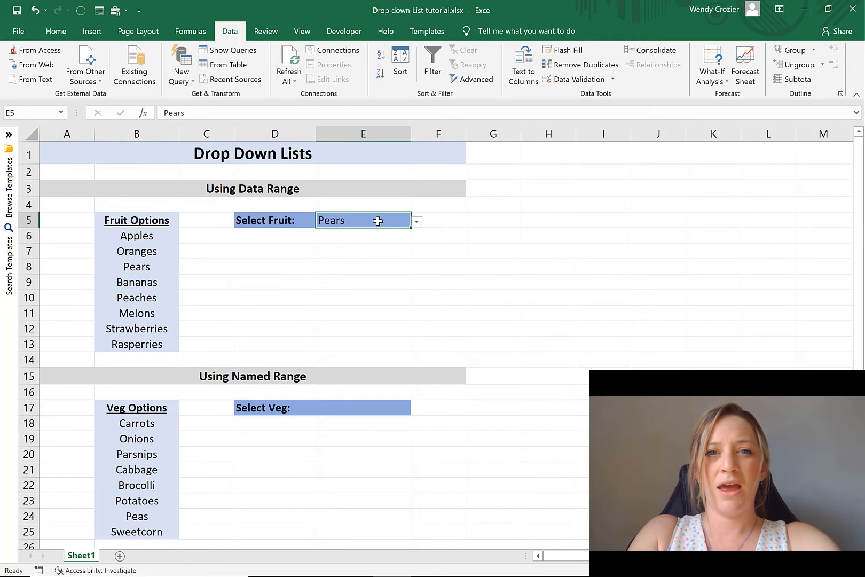
{"action": "left_click", "coordinate": [417, 221]}
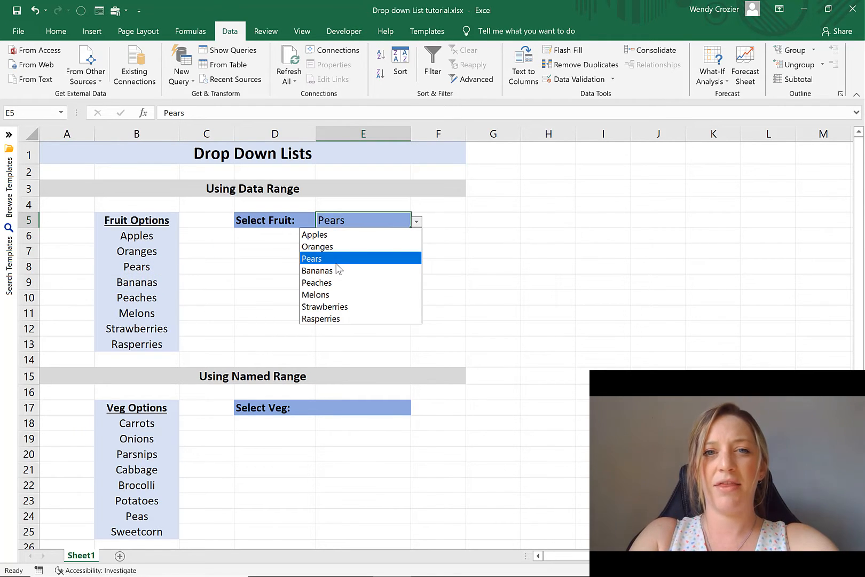
{"action": "left_click", "coordinate": [467, 297]}
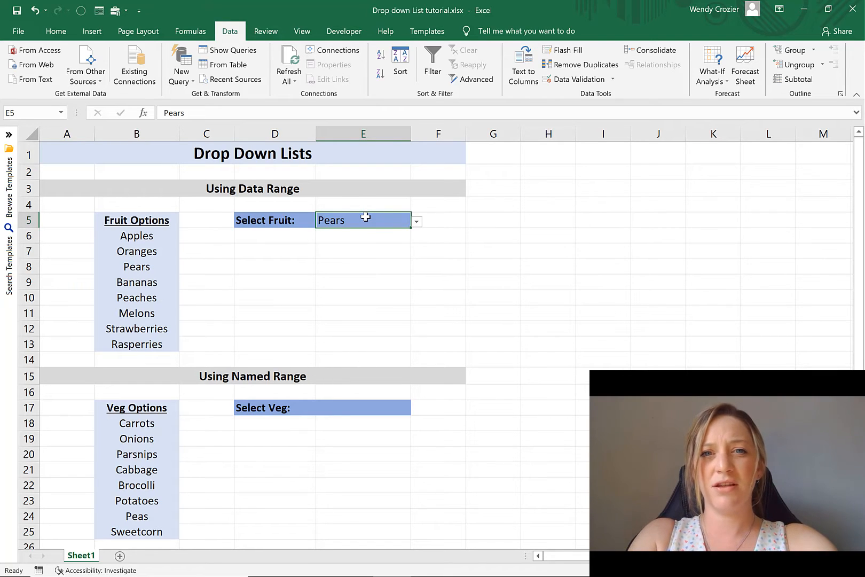
Step: Choose Strawberries from the Select Fruit drop-down list in E5
{"action": "left_click", "coordinate": [439, 220]}
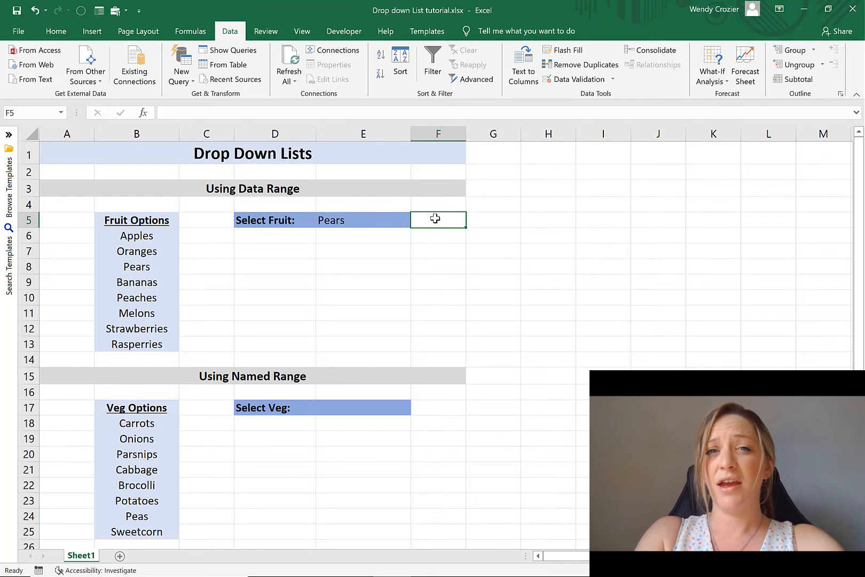
{"action": "left_click", "coordinate": [369, 218]}
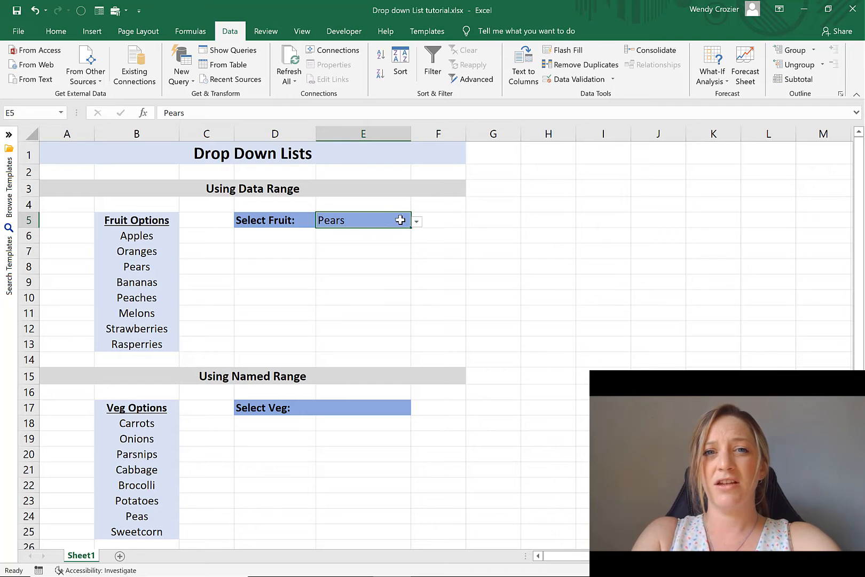
{"action": "left_click", "coordinate": [416, 222]}
{"action": "left_click", "coordinate": [351, 308]}
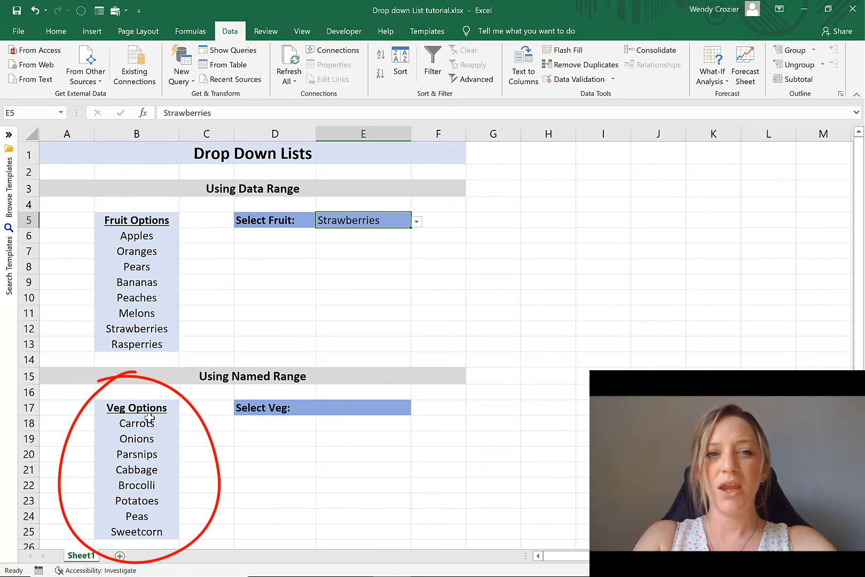
Step: Name the vegetable options from Carrots to Sweetcorn in B18:B25 as the range Veg_List
{"action": "left_click_drag", "start_coordinate": [150, 420], "coordinate": [152, 530]}
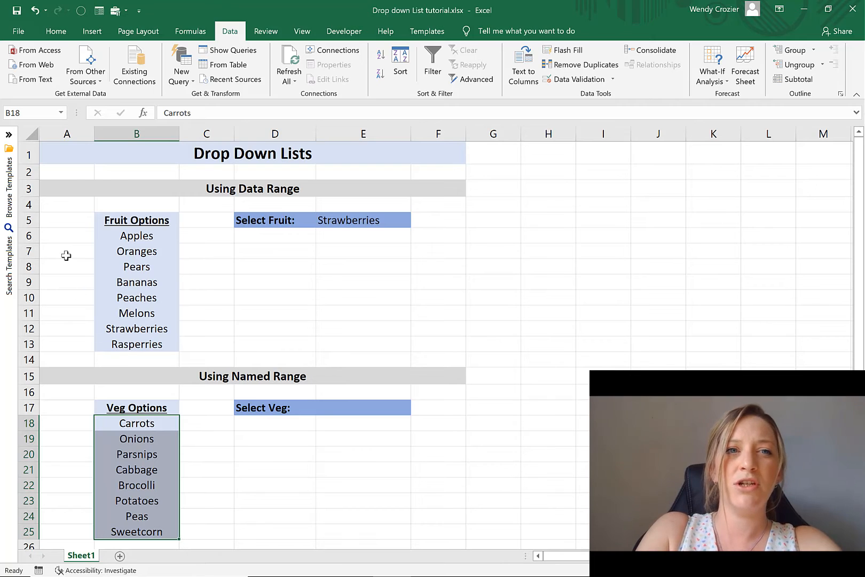
{"action": "left_click", "coordinate": [33, 114]}
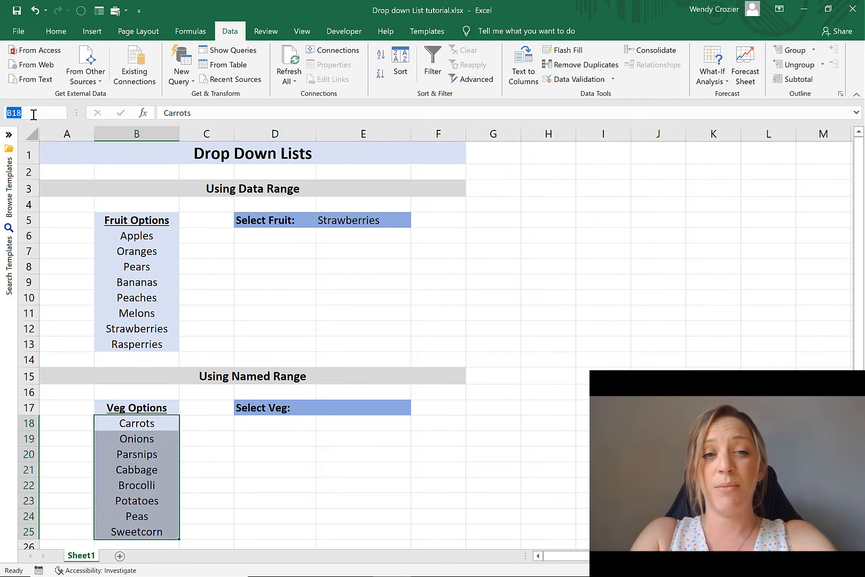
{"action": "type", "text": "Veg_List"}
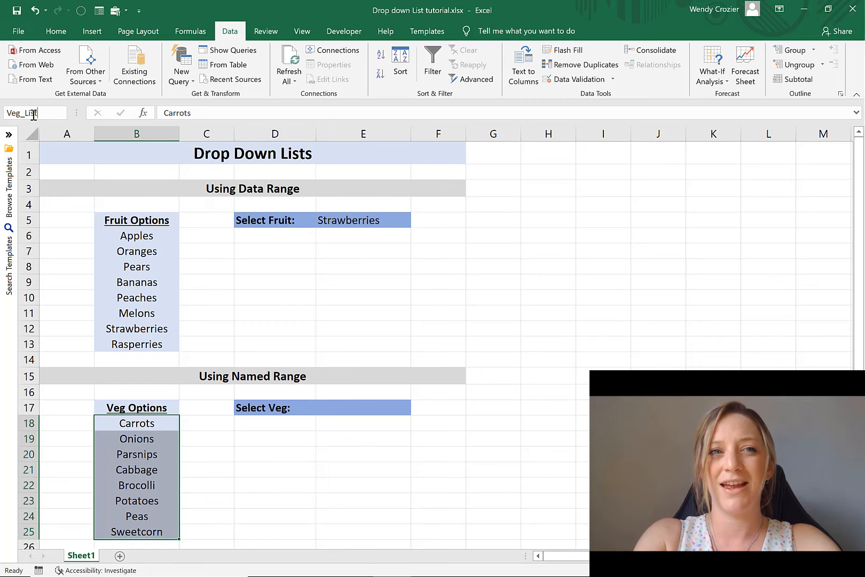
{"action": "key", "text": "Return"}
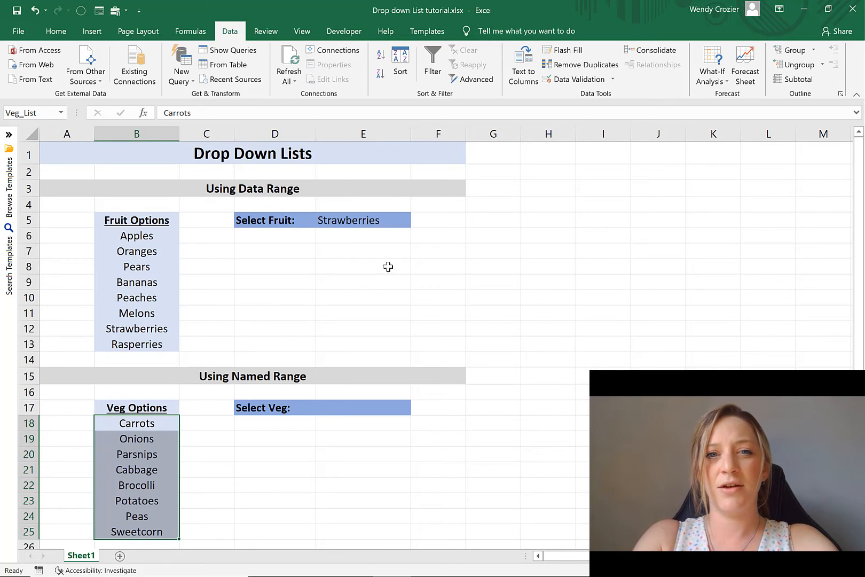
Step: Go to the named range Veg_List from another cell to check which cells it covers
{"action": "left_click", "coordinate": [467, 314]}
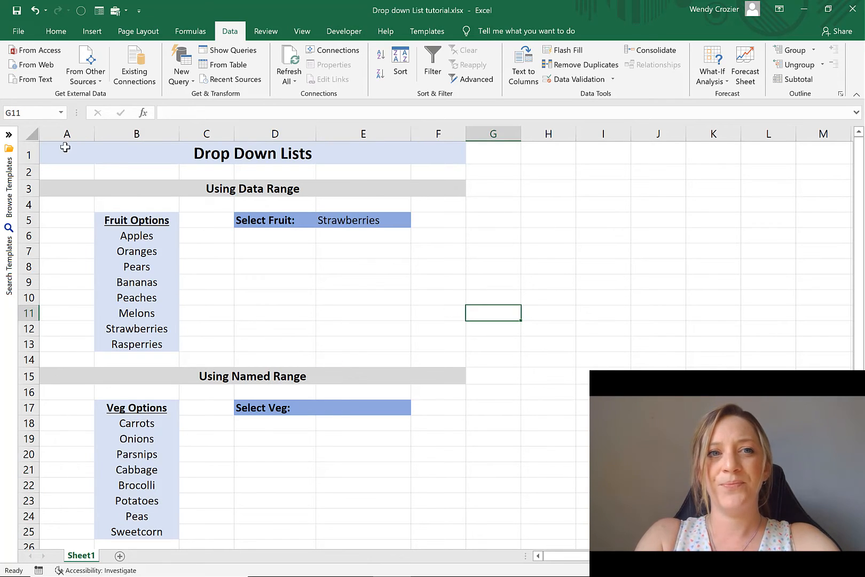
{"action": "left_click", "coordinate": [61, 112]}
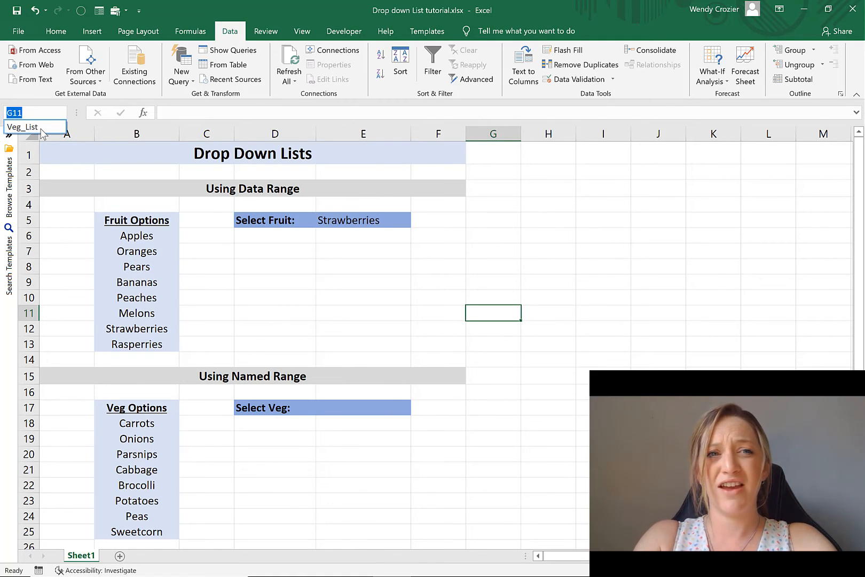
{"action": "left_click", "coordinate": [41, 129]}
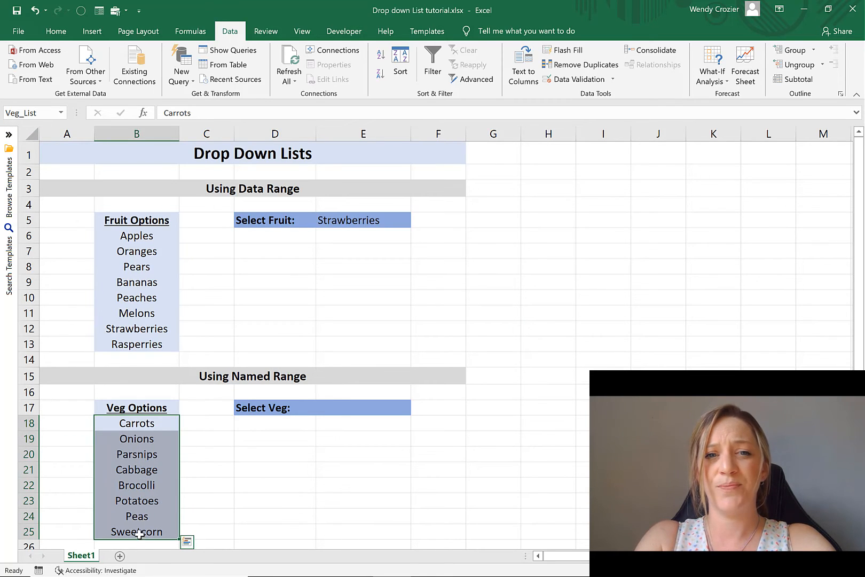
{"action": "left_click", "coordinate": [255, 454]}
Step: Add list data validation to the Select Veg cell E17 with the source =Veg_List
{"action": "left_click", "coordinate": [379, 408]}
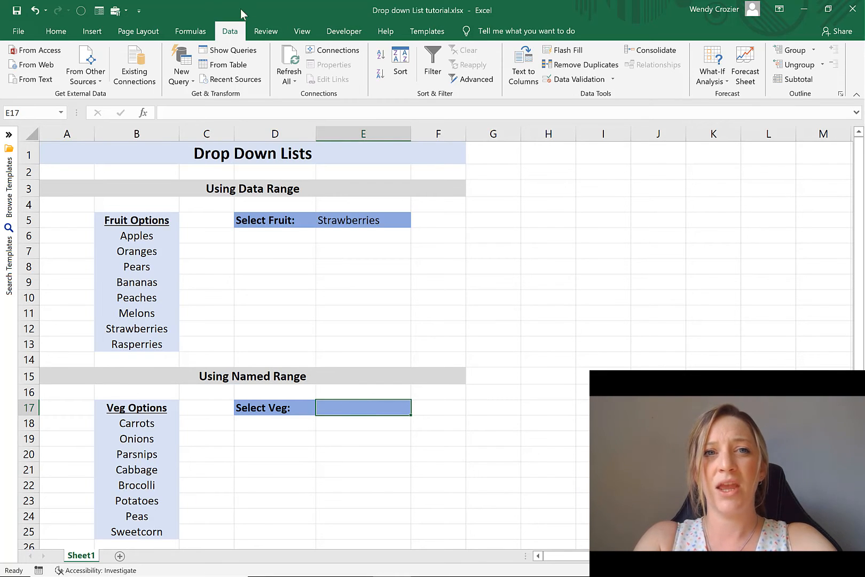
{"action": "left_click", "coordinate": [571, 83]}
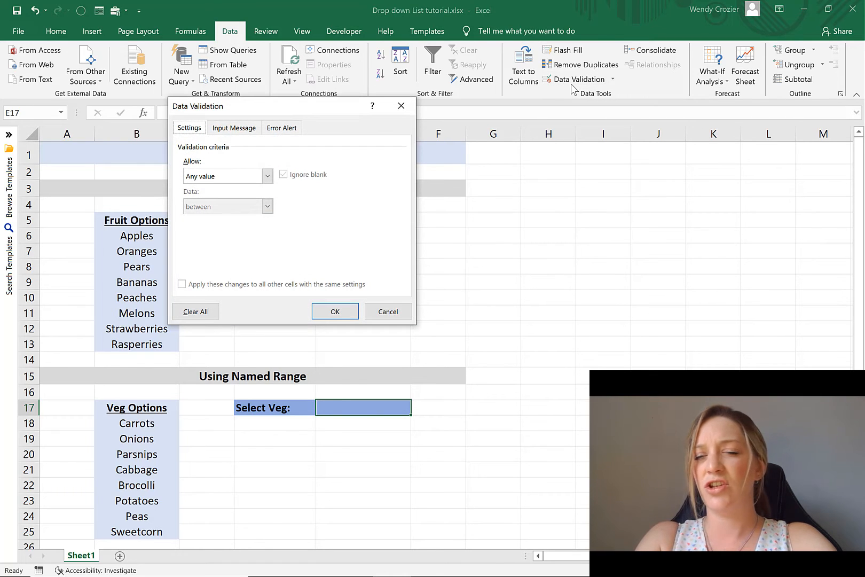
{"action": "left_click", "coordinate": [227, 180]}
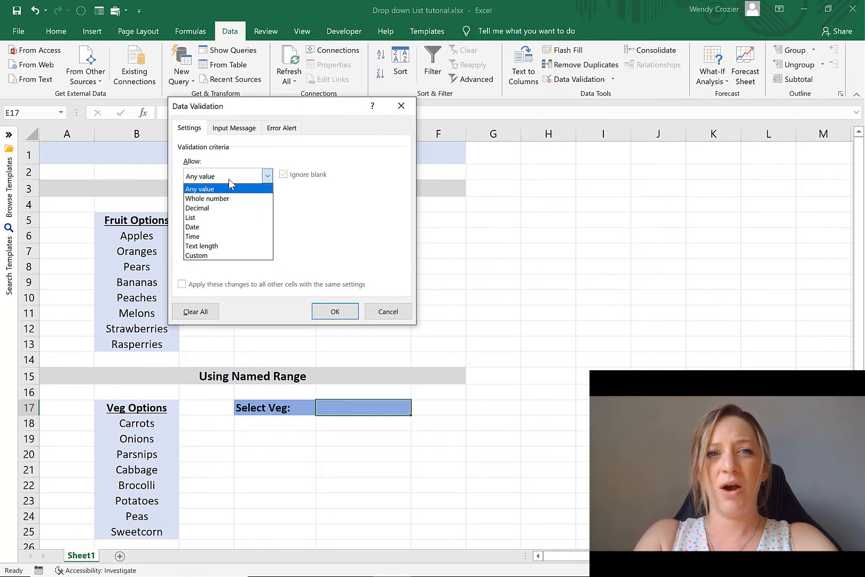
{"action": "left_click", "coordinate": [195, 218]}
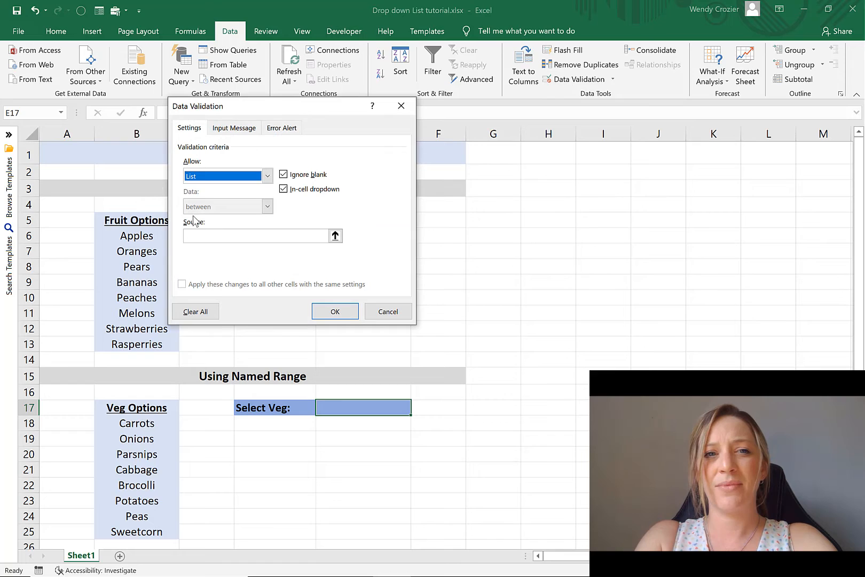
{"action": "left_click", "coordinate": [235, 236]}
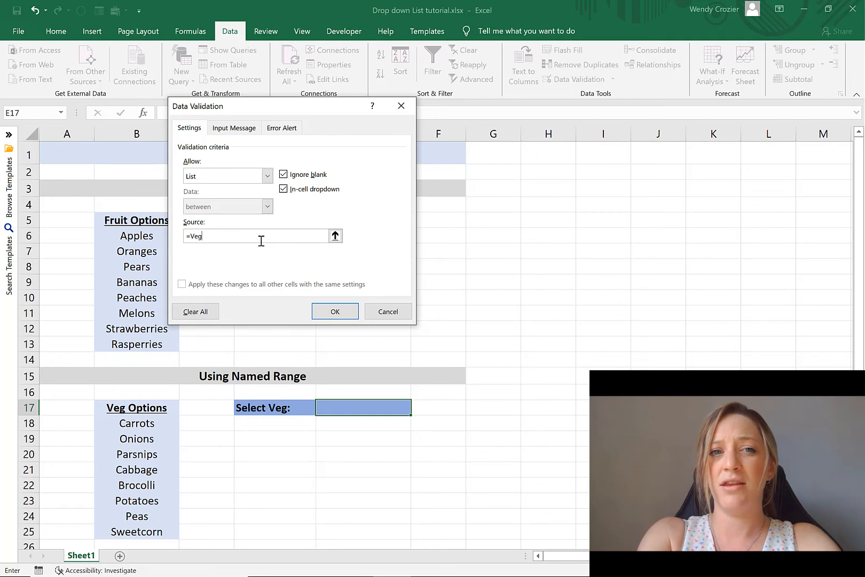
{"action": "type", "text": "List"}
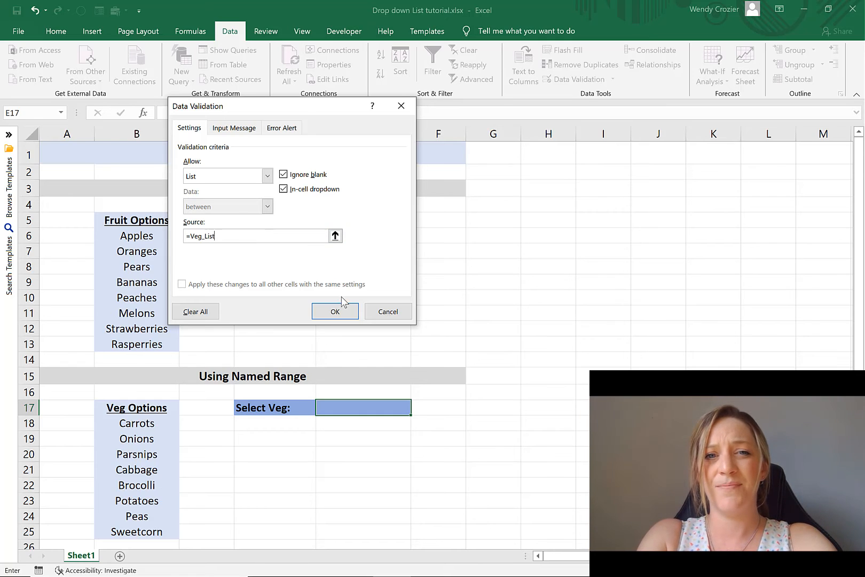
{"action": "left_click", "coordinate": [335, 312]}
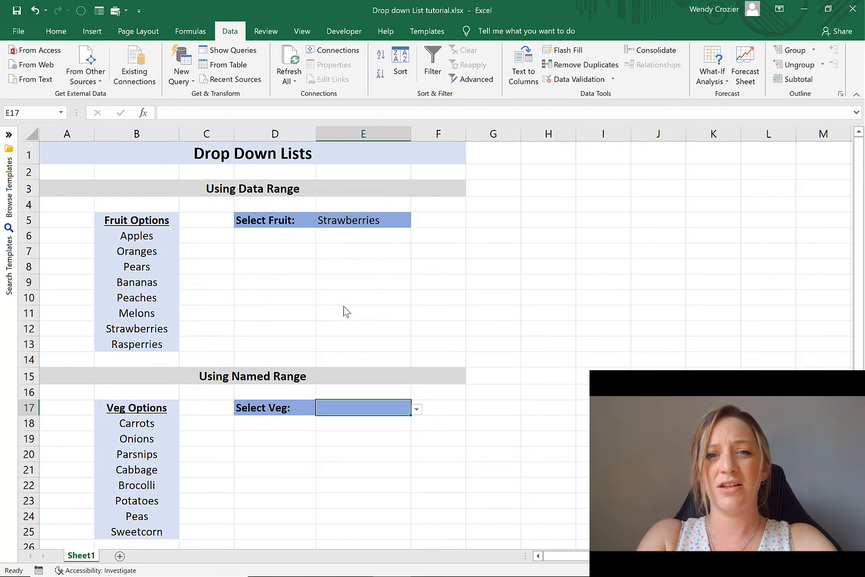
Step: Test the Select Veg drop-down list in E17 by choosing Cabbage, Peas and finally Sweetcorn
{"action": "left_click", "coordinate": [417, 410]}
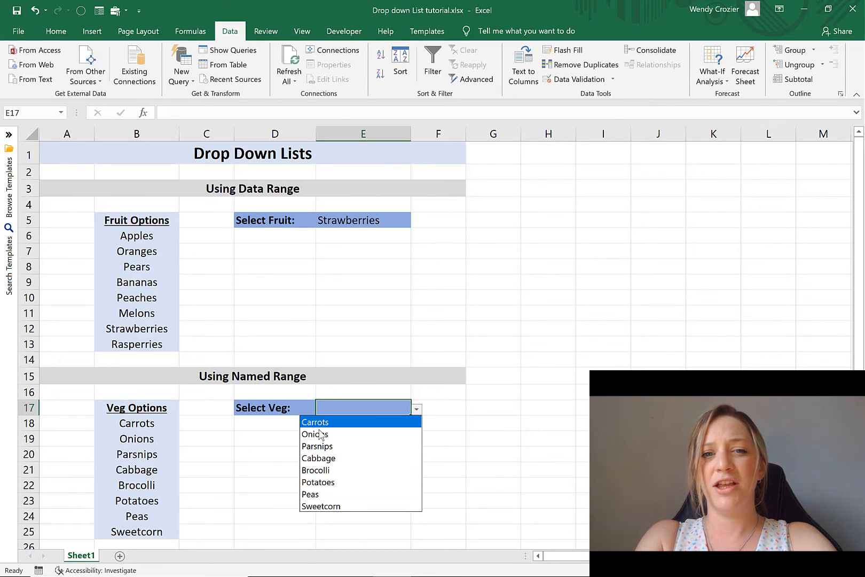
{"action": "left_click", "coordinate": [328, 458]}
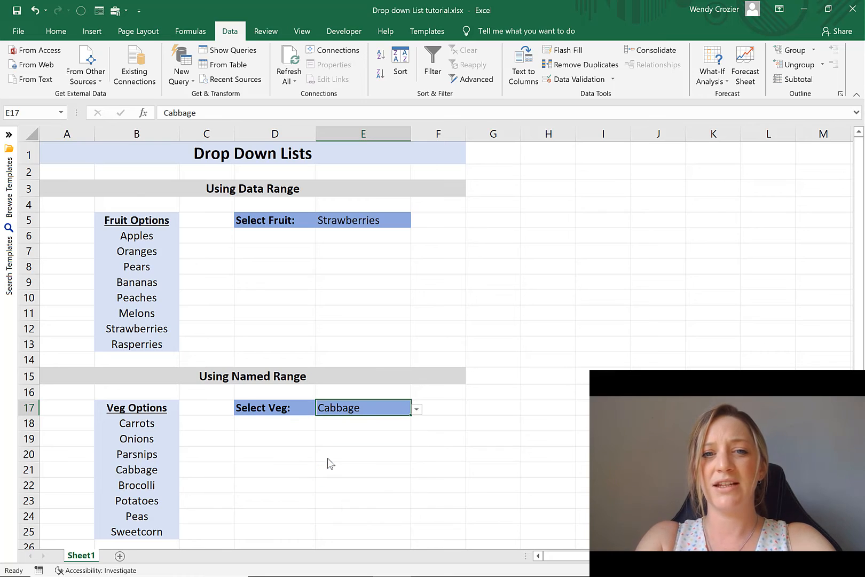
{"action": "left_click", "coordinate": [417, 410]}
{"action": "left_click", "coordinate": [344, 490]}
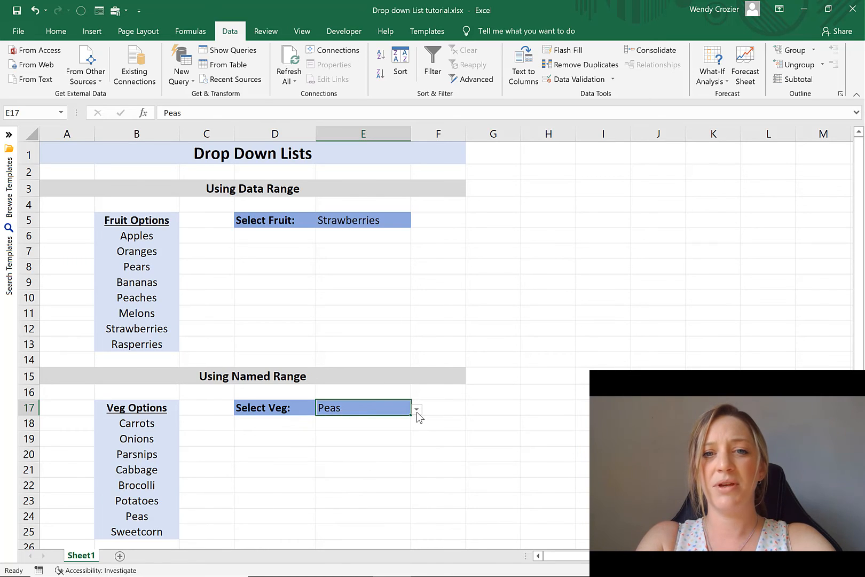
{"action": "left_click", "coordinate": [416, 409]}
{"action": "left_click", "coordinate": [366, 512]}
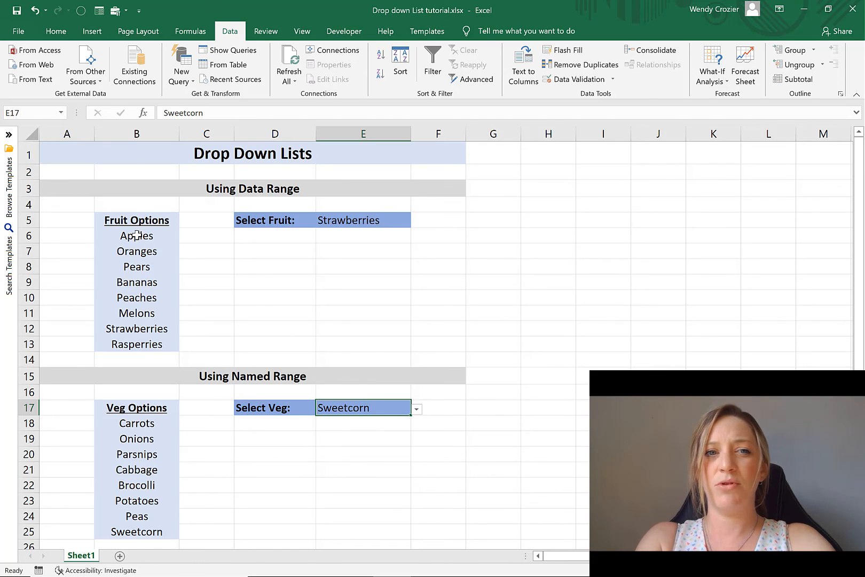
Step: Review the fruit options in B6:B13 and vegetable options in B18:B25, and check the Select Fruit drop-down list in E5
{"action": "left_click_drag", "start_coordinate": [135, 236], "coordinate": [136, 346]}
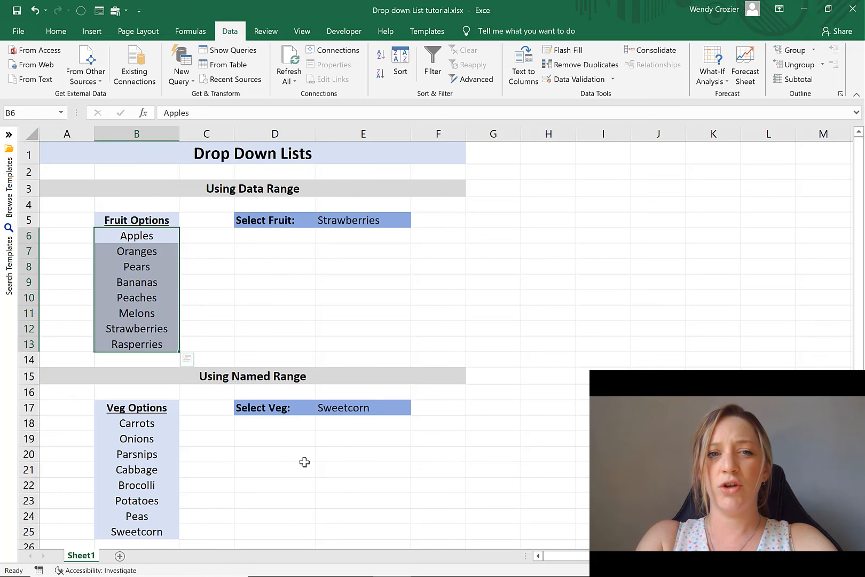
{"action": "left_click_drag", "start_coordinate": [153, 422], "coordinate": [142, 528]}
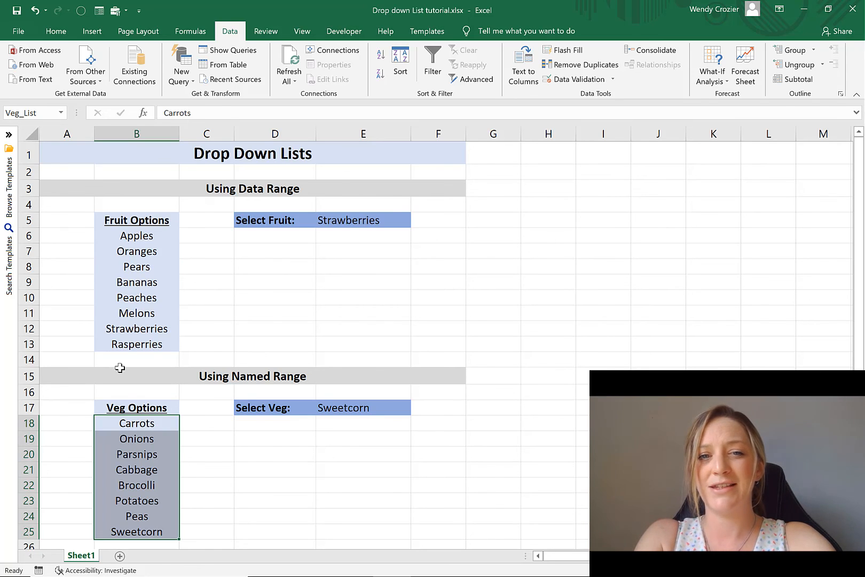
{"action": "left_click", "coordinate": [372, 224]}
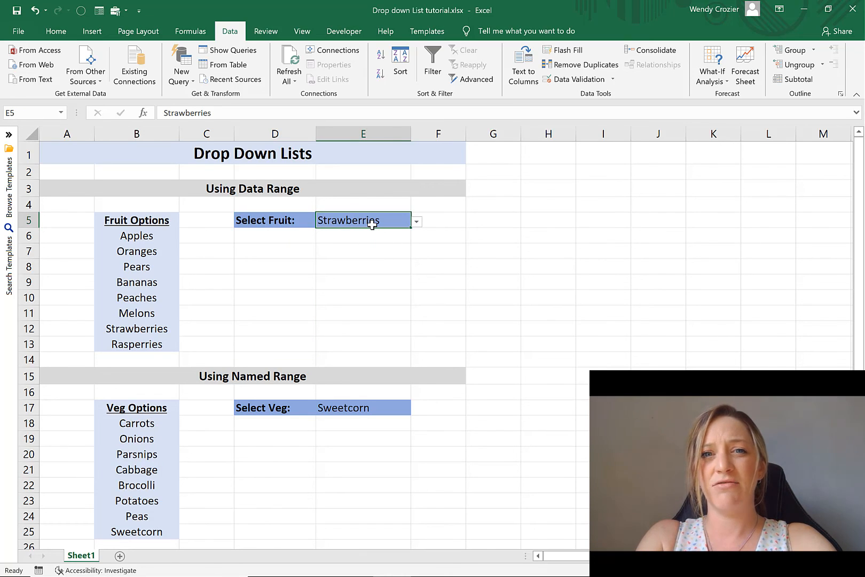
{"action": "left_click", "coordinate": [419, 223]}
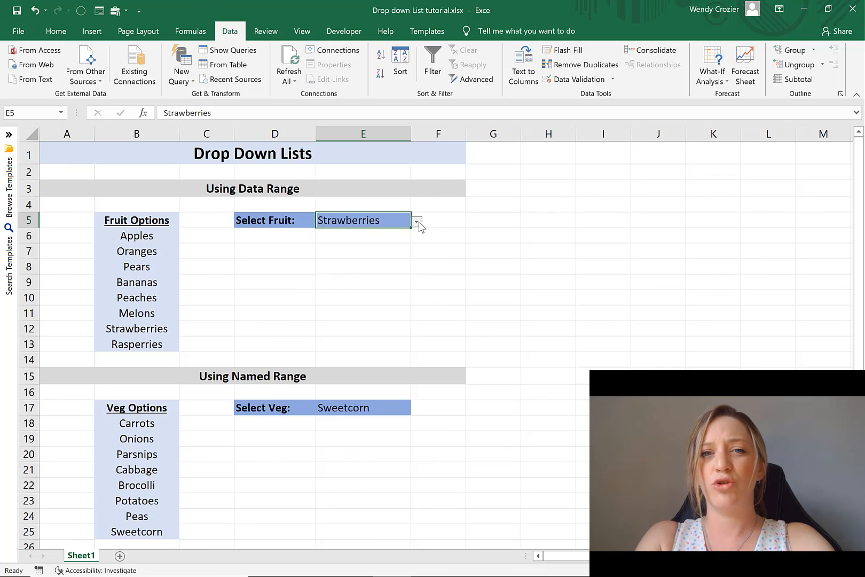
{"action": "left_click", "coordinate": [419, 222]}
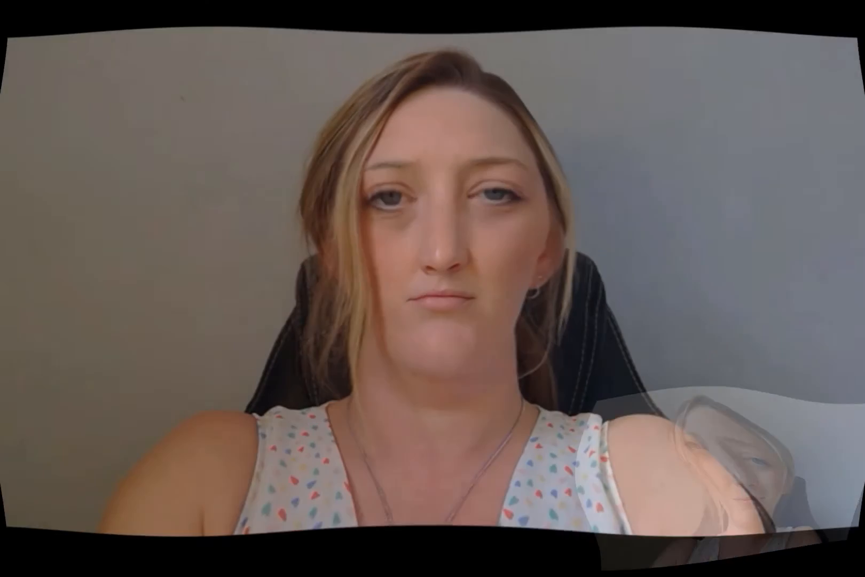